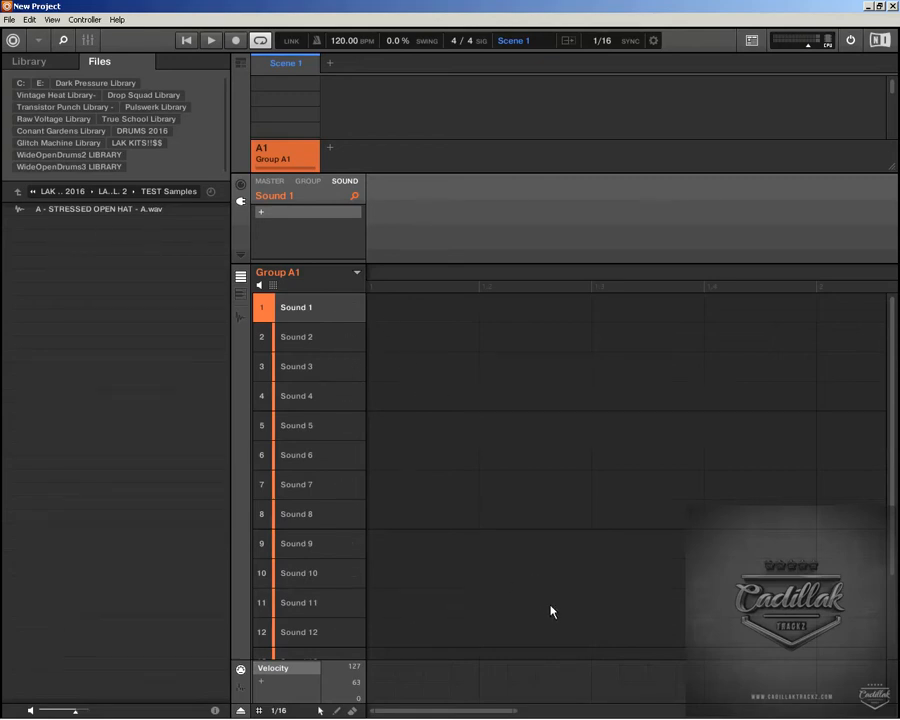
# Switch to the LAK KITS !!$$ VOL. 2 window in Windows Explorer and check the contents of its TEST Samples folder.
pyautogui.moveTo(262, 718)
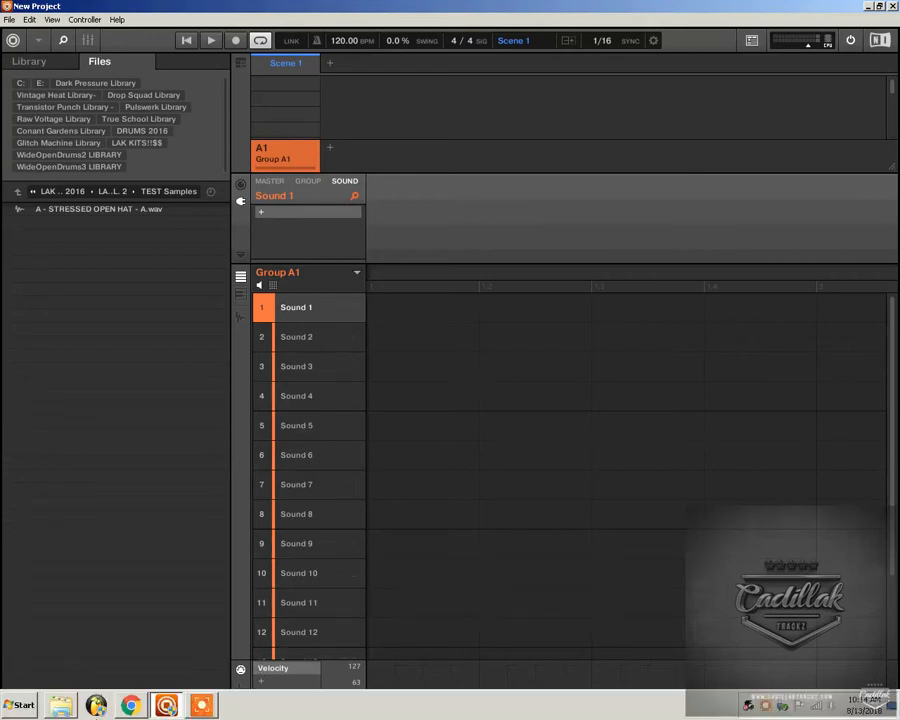
pyautogui.moveTo(72, 713)
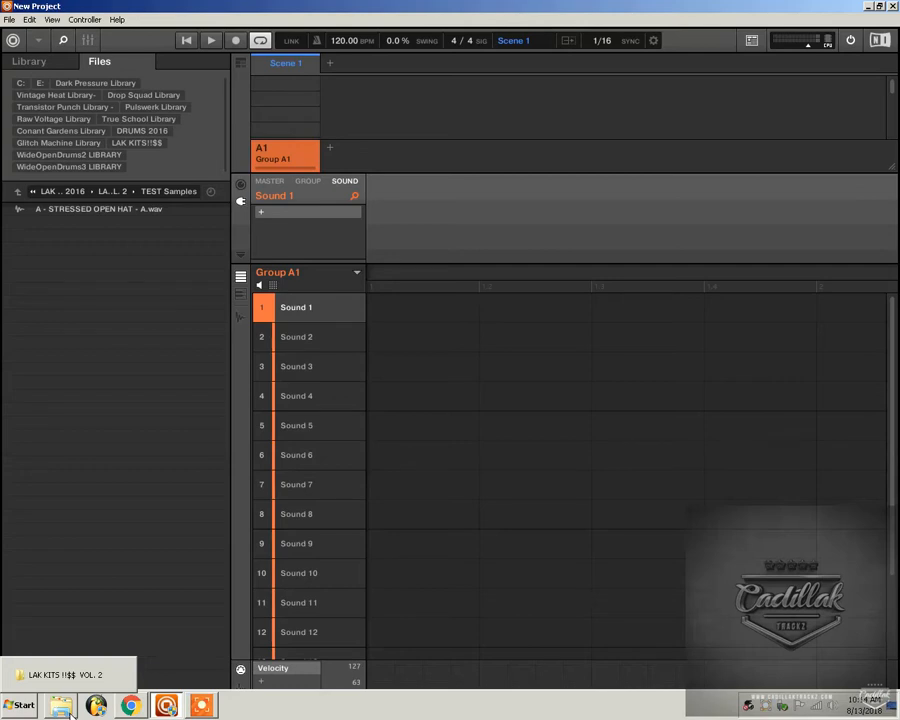
pyautogui.click(65, 675)
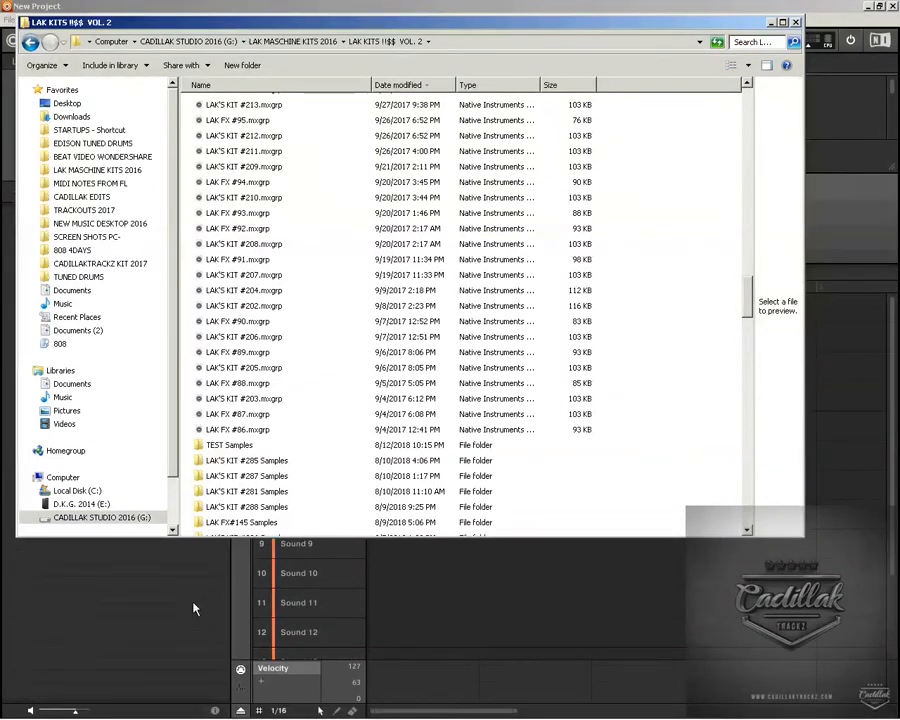
pyautogui.doubleClick(233, 450)
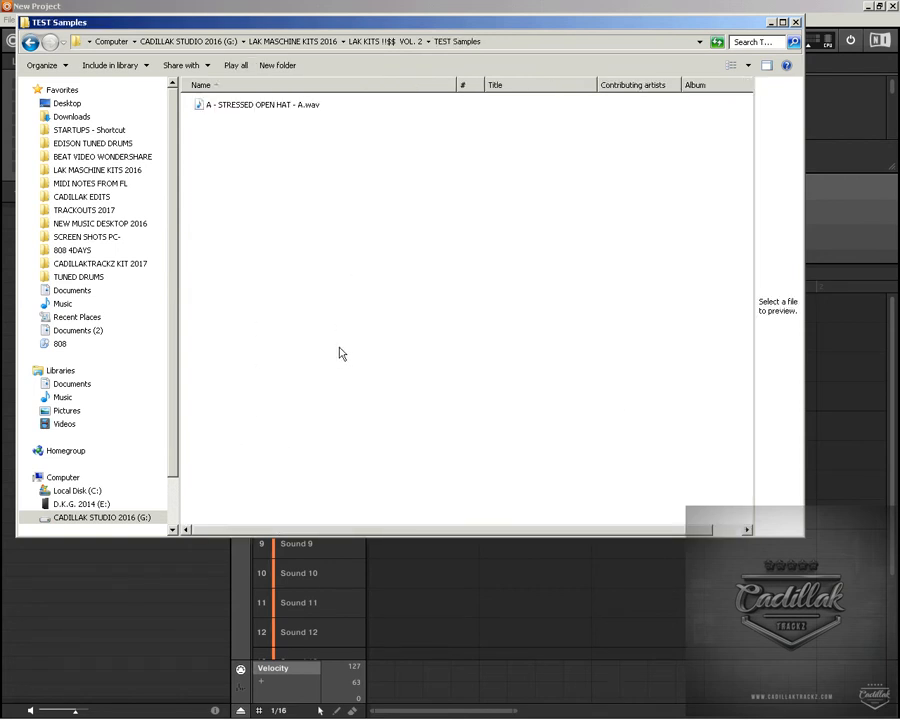
pyautogui.moveTo(301, 24); pyautogui.dragTo(279, 115)
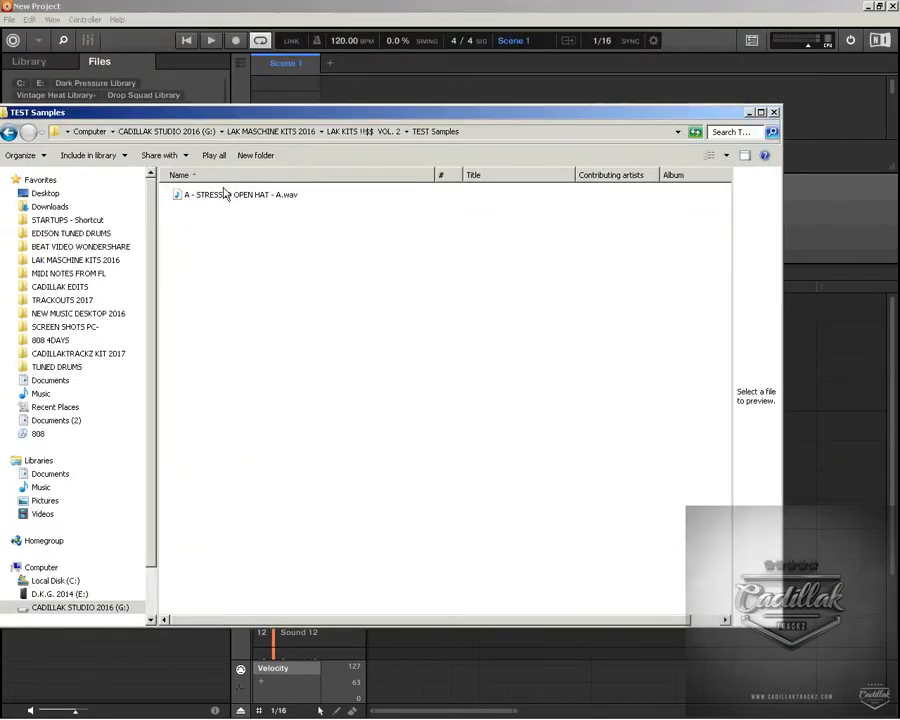
pyautogui.click(225, 194)
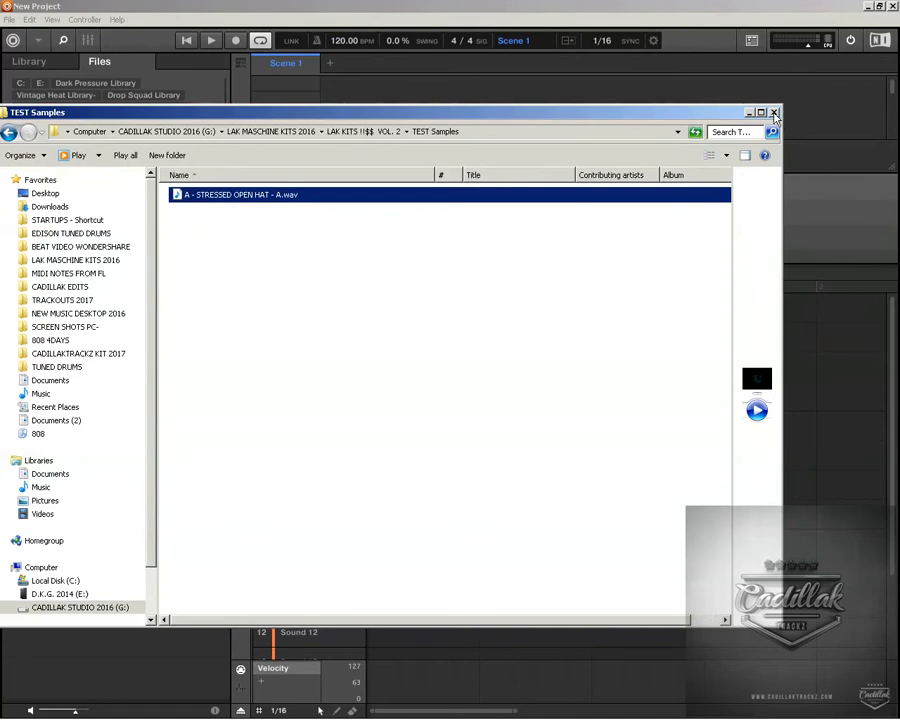
pyautogui.click(656, 8)
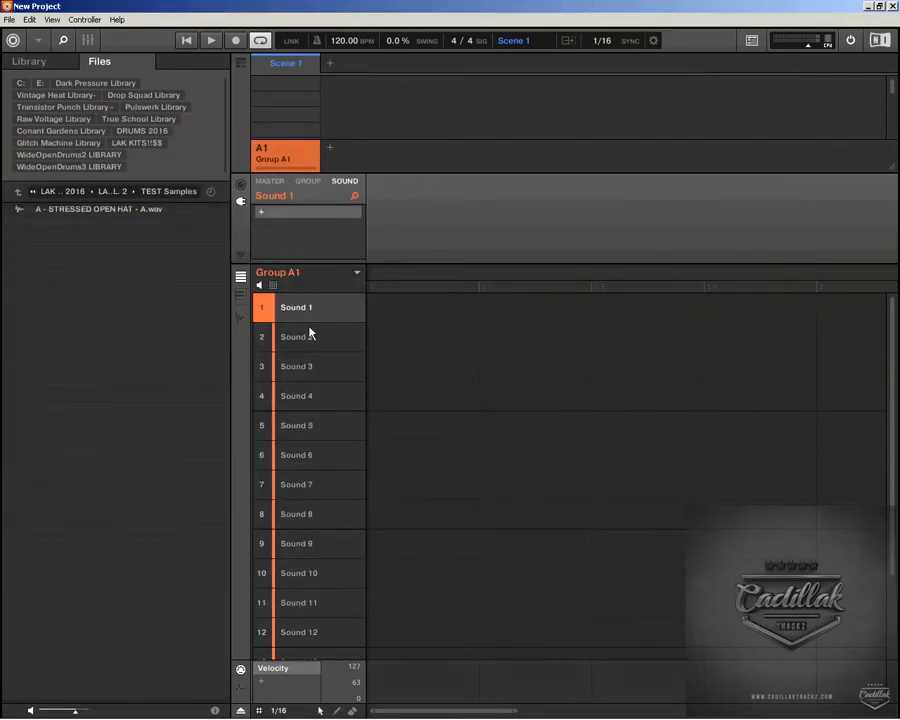
# Load A - STRESSED OPEN HAT - A.wav from the file browser onto Sound 1 and normalize it twice in the sample editor.
pyautogui.moveTo(93, 213); pyautogui.dragTo(300, 317)
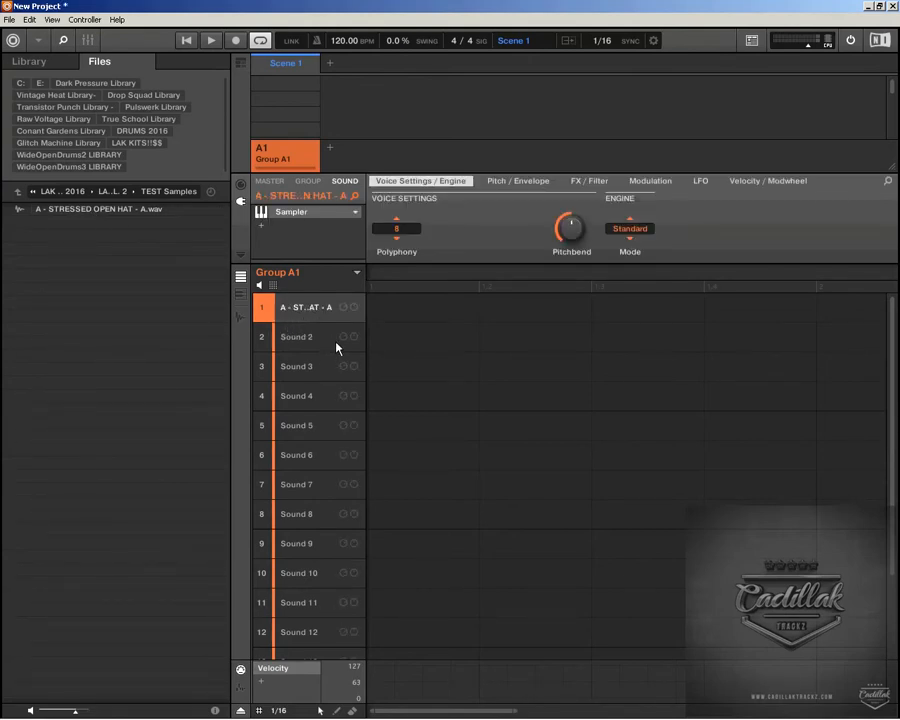
pyautogui.click(242, 295)
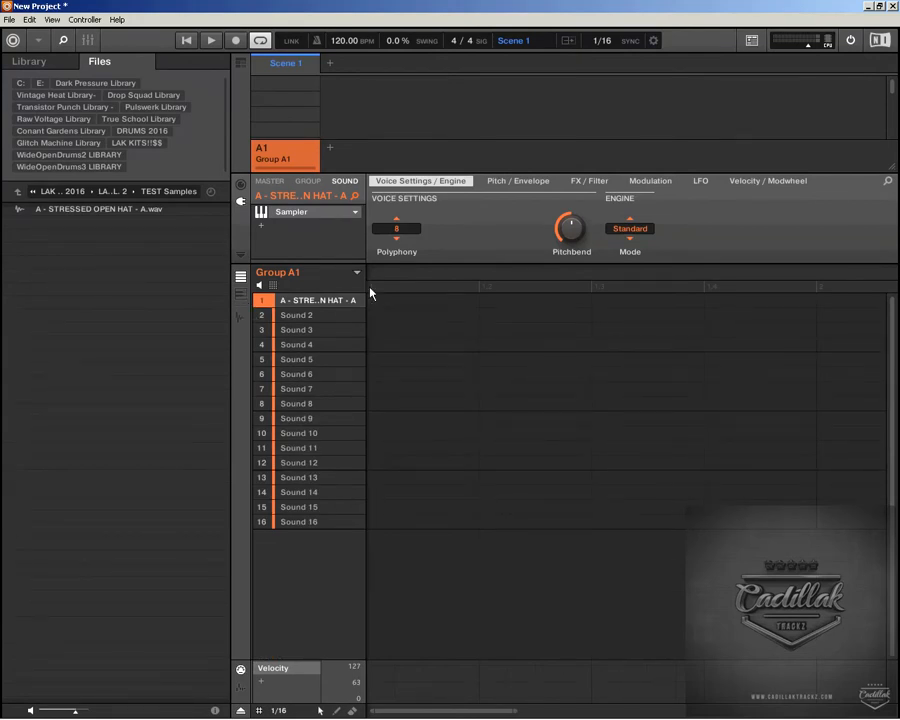
pyautogui.click(240, 317)
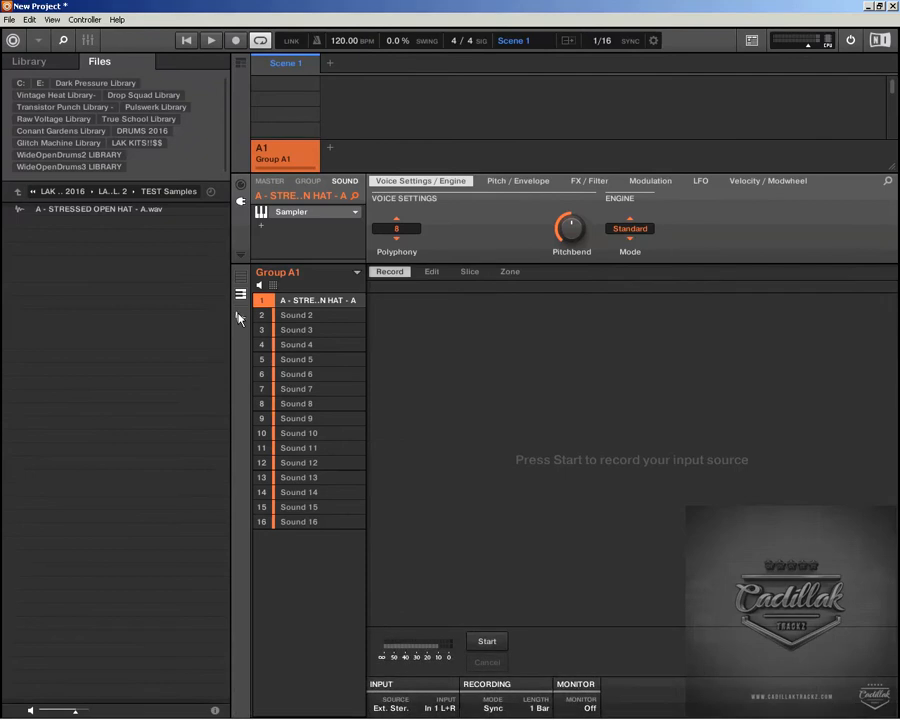
pyautogui.click(432, 272)
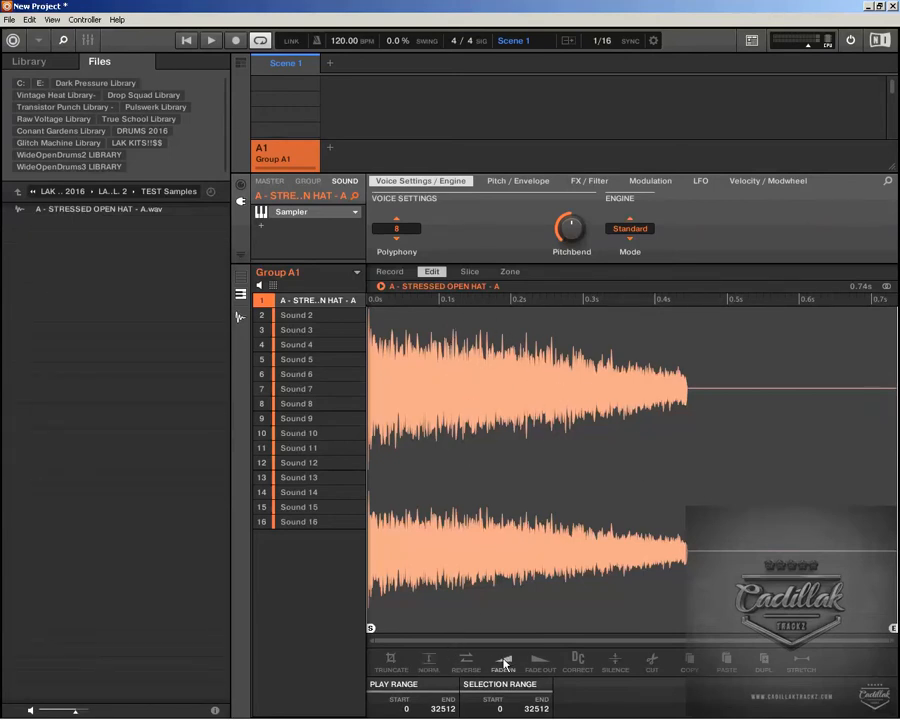
pyautogui.click(428, 662)
pyautogui.click(429, 662)
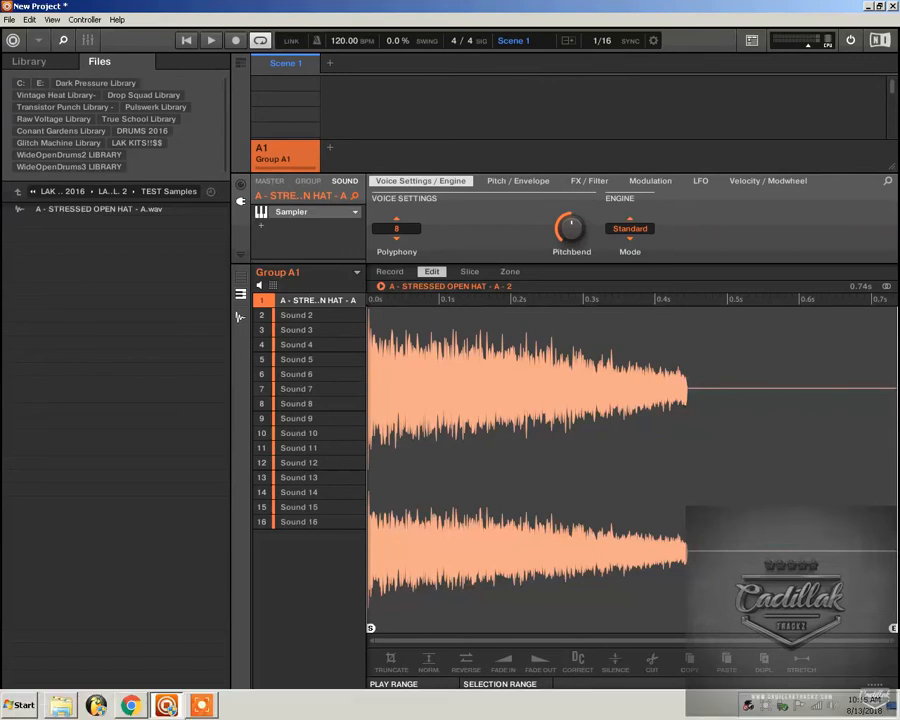
# Switch to the TEST Samples folder in Windows Explorer and examine it for extra copies of the open hat sample.
pyautogui.click(70, 706)
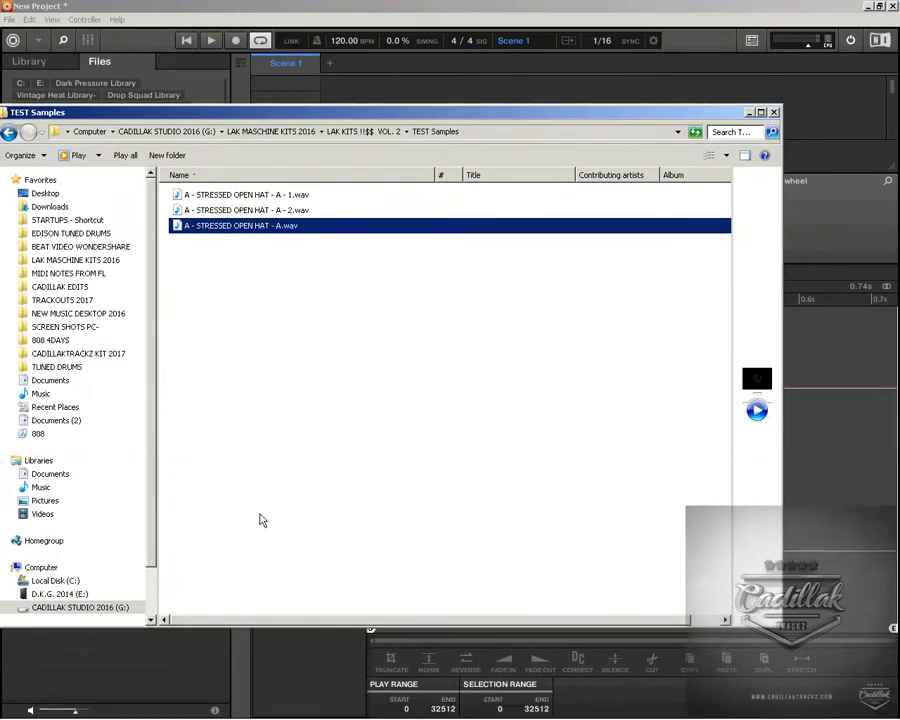
pyautogui.click(246, 212)
pyautogui.click(262, 193)
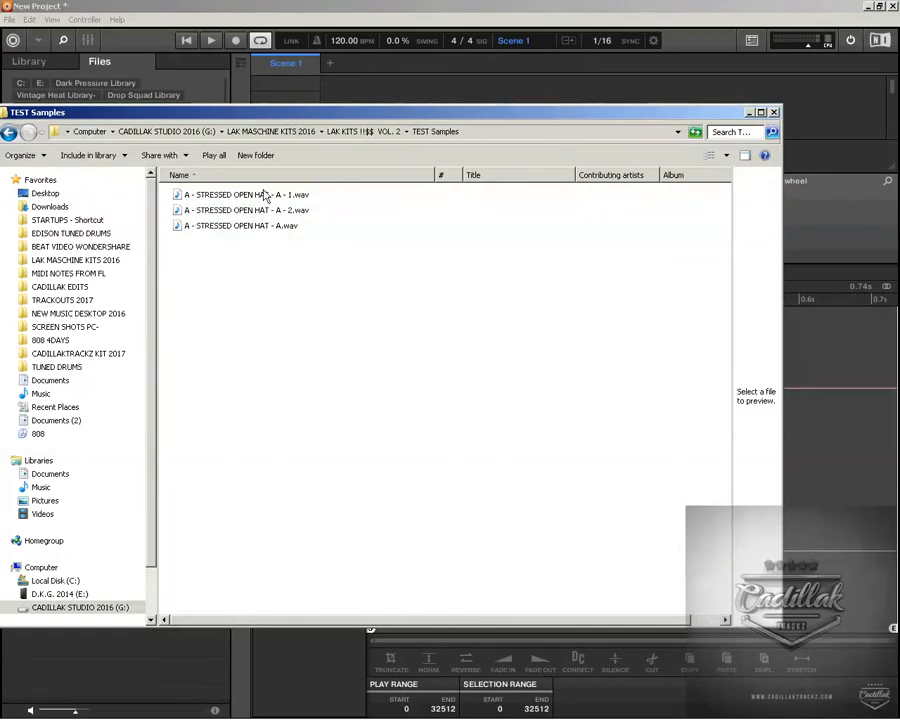
pyautogui.click(273, 206)
pyautogui.click(284, 196)
pyautogui.click(285, 209)
pyautogui.click(292, 196)
pyautogui.click(298, 210)
pyautogui.click(300, 195)
pyautogui.click(296, 210)
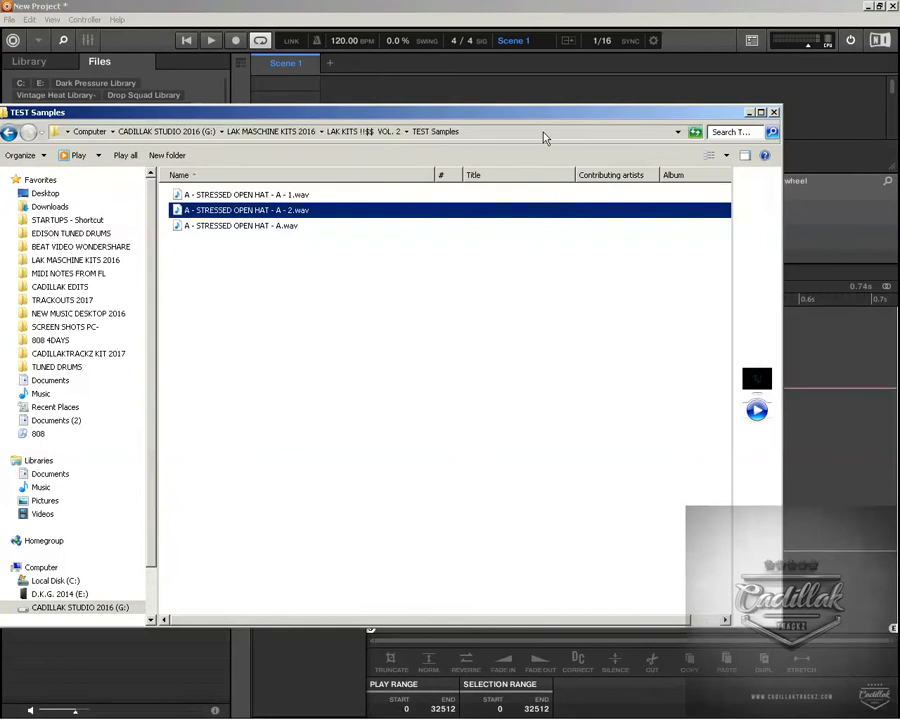
pyautogui.moveTo(341, 112); pyautogui.dragTo(369, 149)
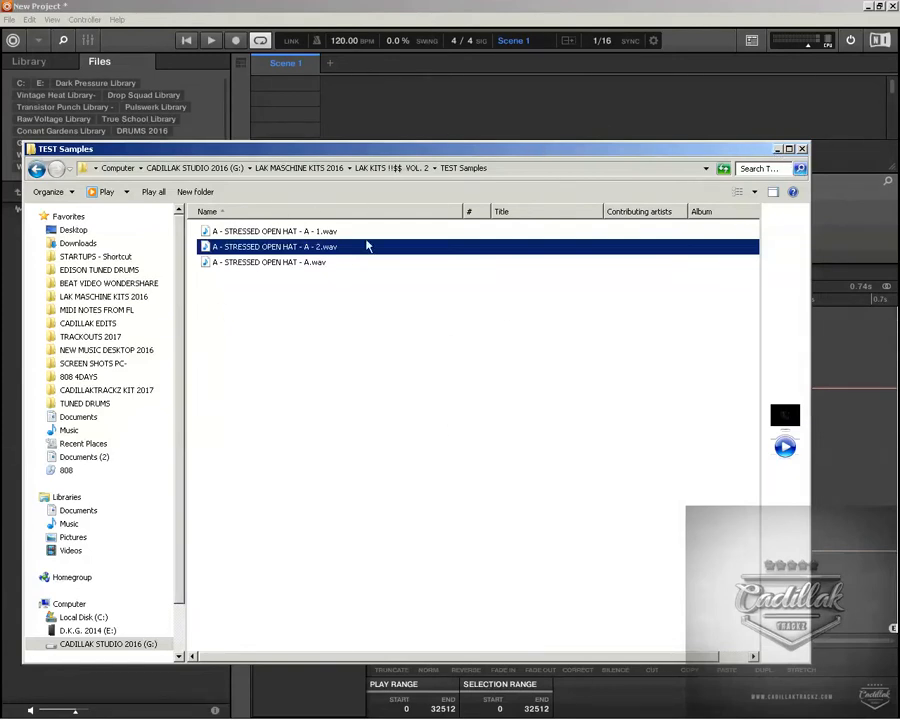
pyautogui.click(775, 150)
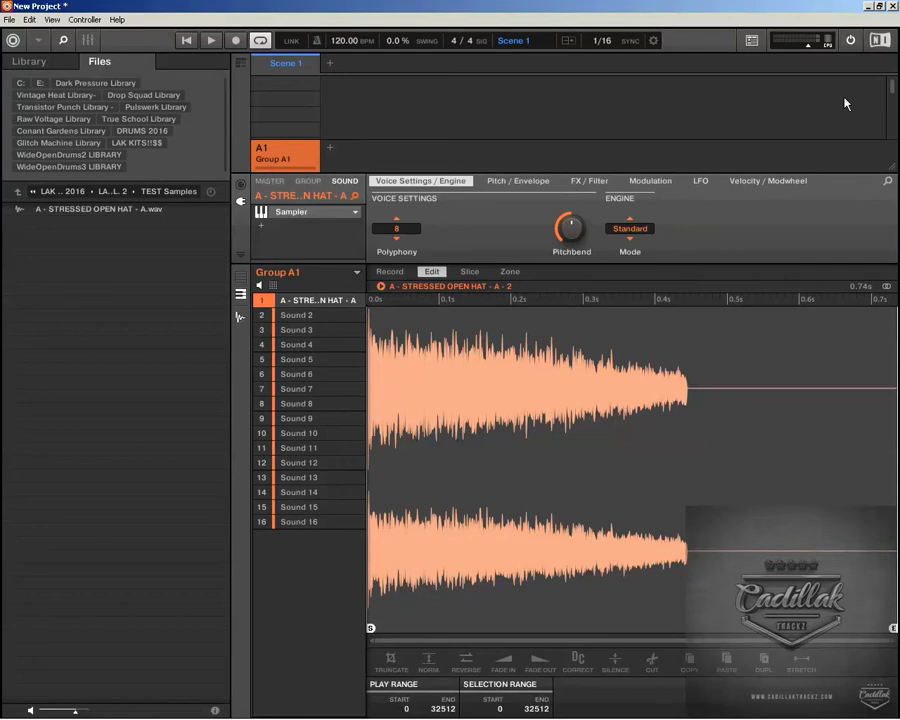
pyautogui.click(306, 318)
pyautogui.click(300, 388)
pyautogui.click(296, 315)
pyautogui.click(288, 388)
pyautogui.click(288, 330)
pyautogui.click(285, 447)
pyautogui.click(285, 508)
pyautogui.click(288, 361)
pyautogui.click(291, 509)
pyautogui.click(293, 361)
pyautogui.click(285, 481)
pyautogui.click(287, 345)
pyautogui.click(288, 462)
pyautogui.click(289, 374)
pyautogui.click(287, 462)
pyautogui.click(293, 361)
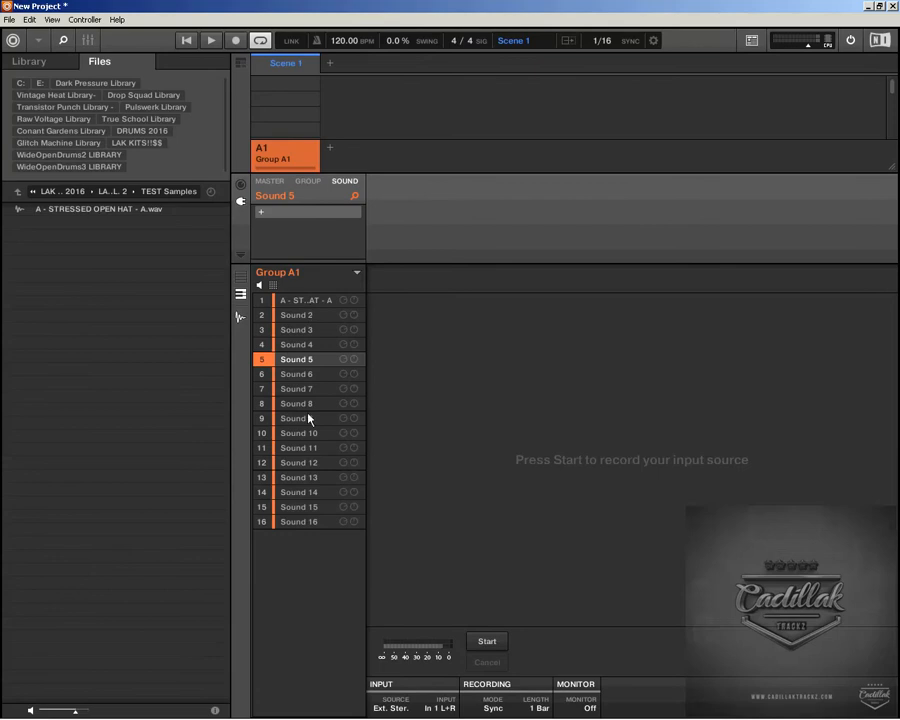
# Save Group A1 with its samples as TEST.mxgrp in the LAK KITS !!$$ VOL. 2 folder, replacing the existing file and leaving Delete Unused Files off.
pyautogui.rightClick(303, 271)
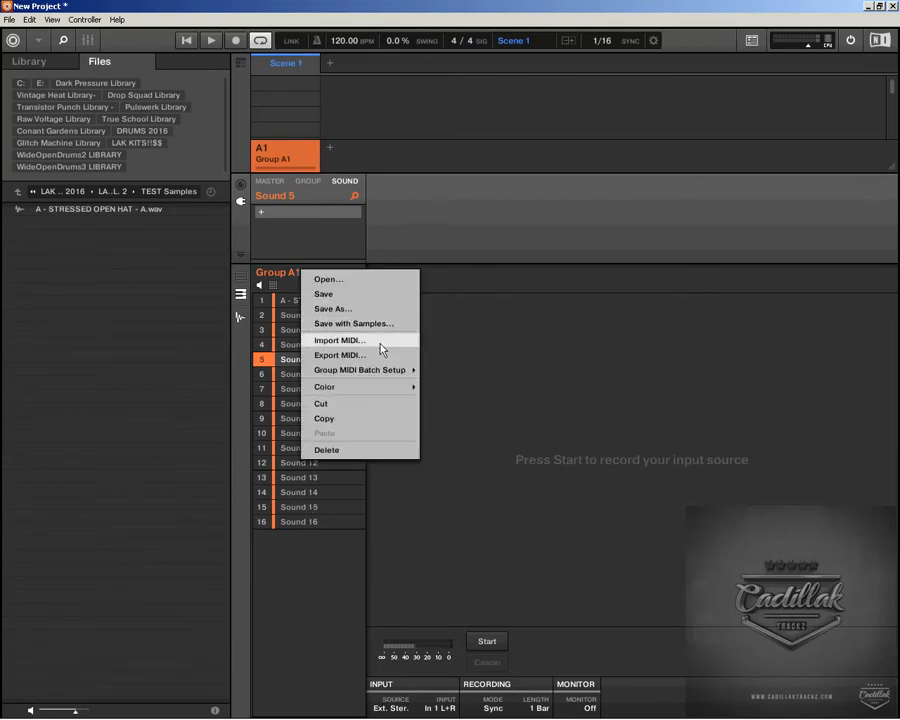
pyautogui.click(360, 325)
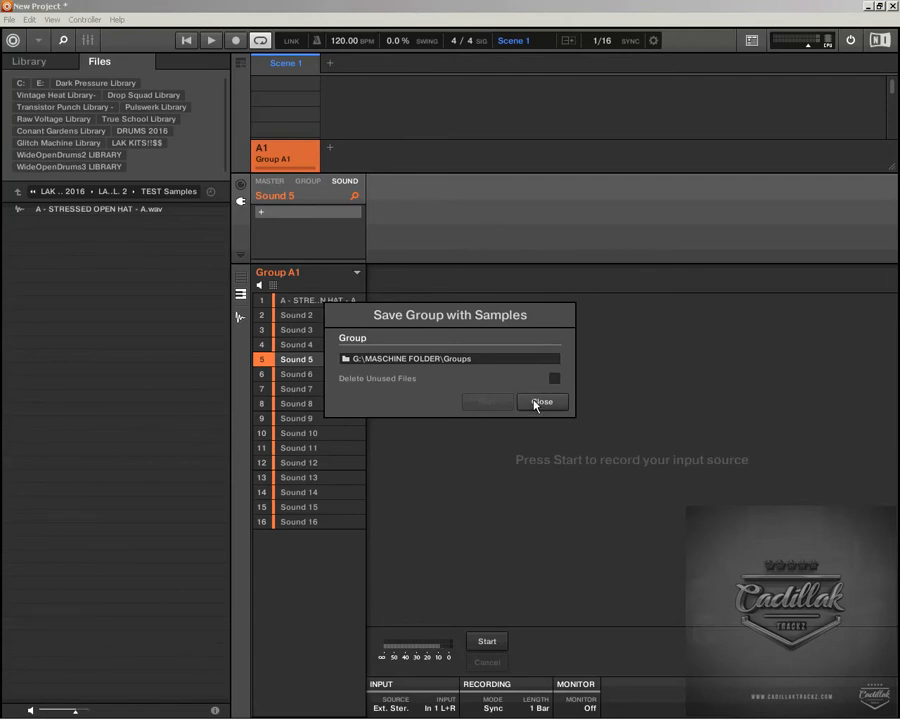
pyautogui.click(395, 364)
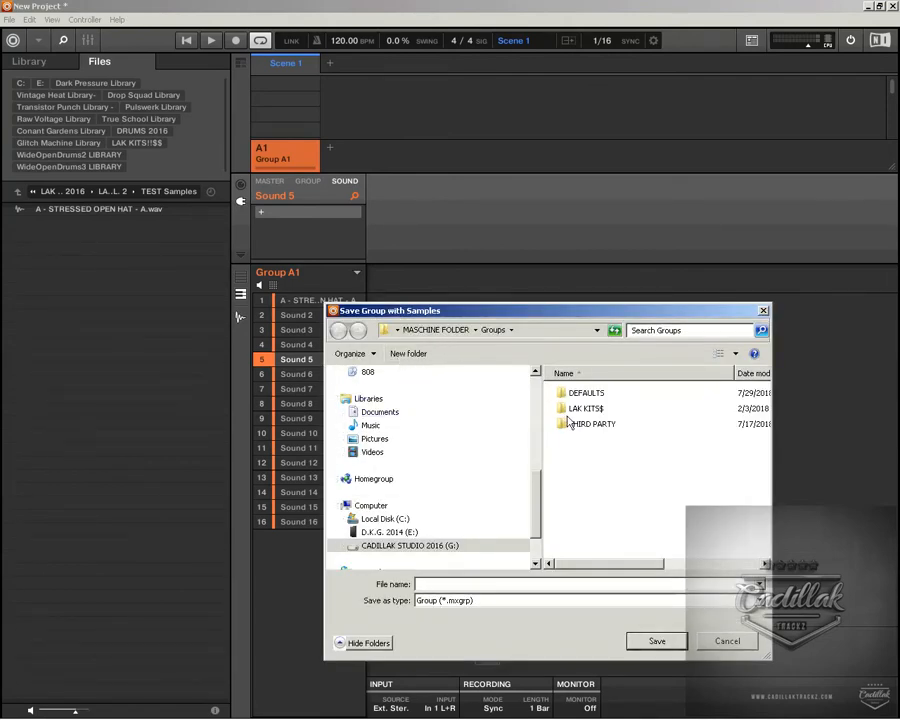
pyautogui.moveTo(535, 482); pyautogui.dragTo(512, 403)
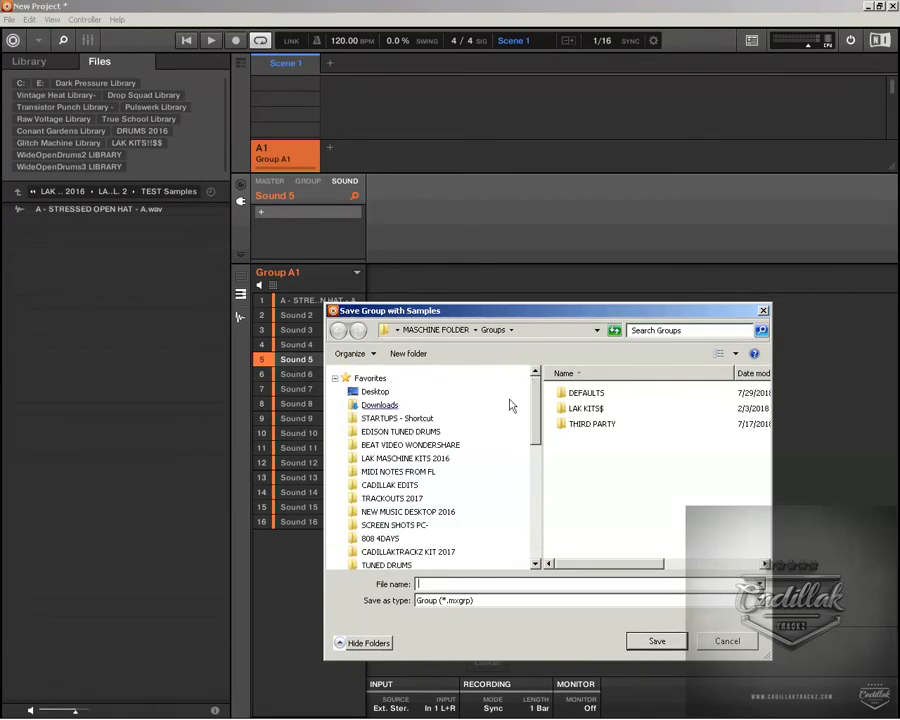
pyautogui.click(390, 459)
pyautogui.doubleClick(605, 424)
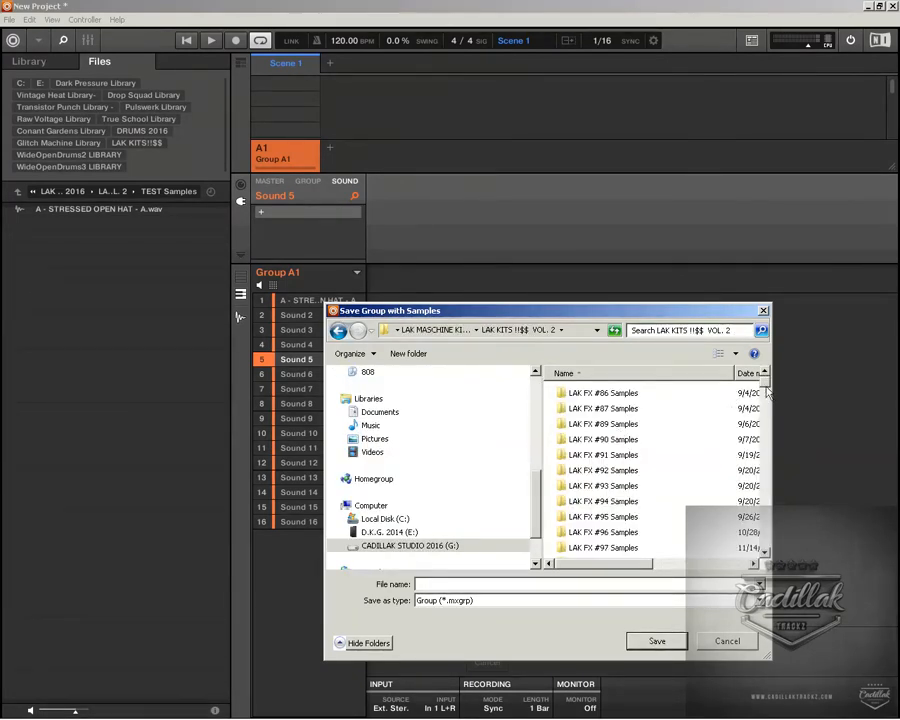
pyautogui.moveTo(768, 392); pyautogui.dragTo(772, 552)
pyautogui.click(580, 550)
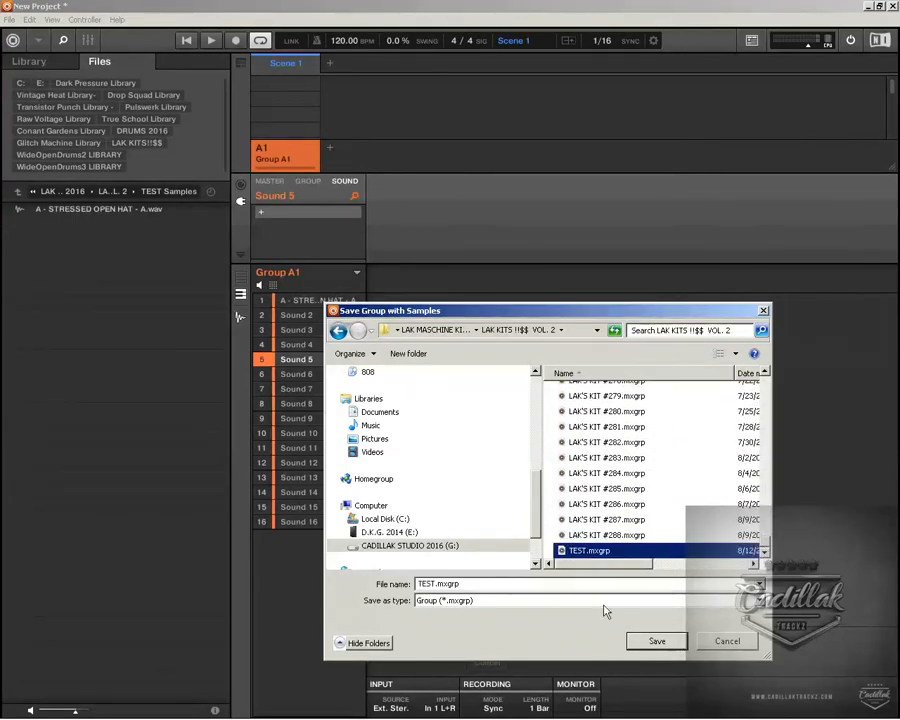
pyautogui.click(664, 643)
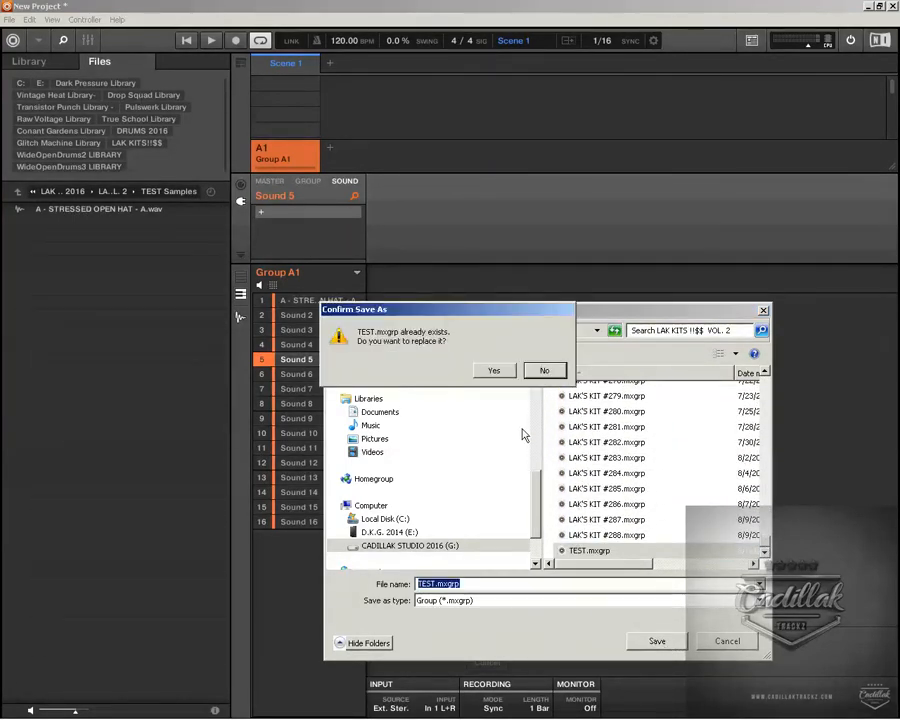
pyautogui.click(496, 370)
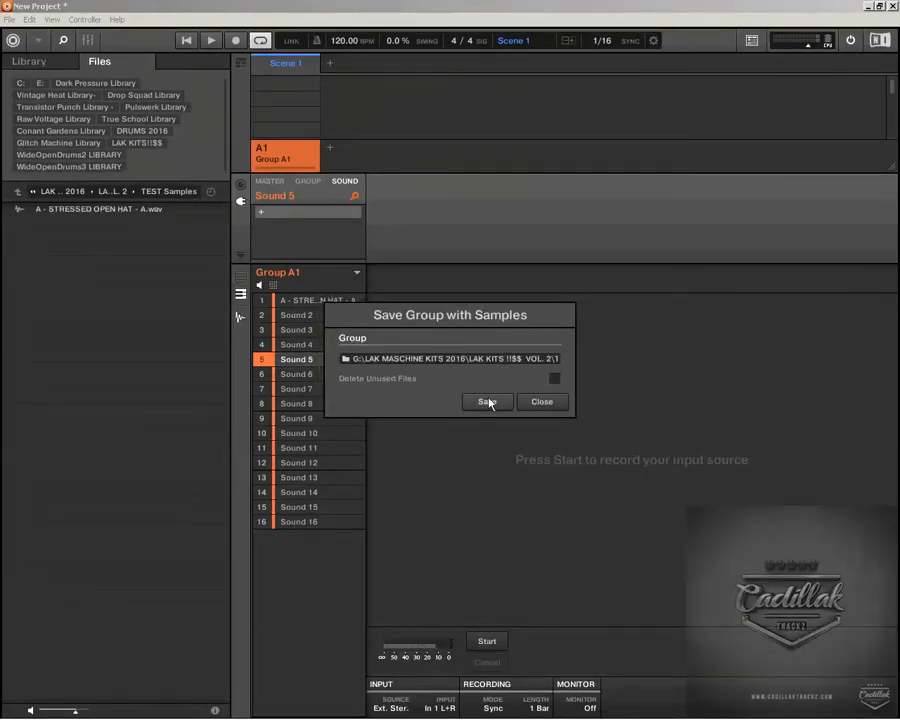
pyautogui.click(488, 402)
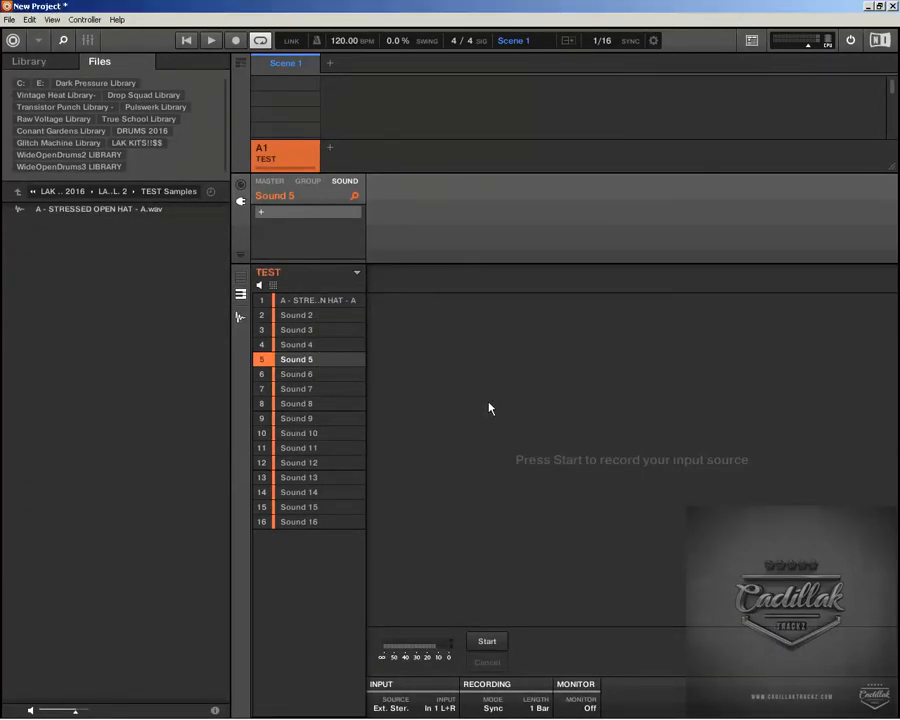
# Reverse the open hat sample in the first sound slot and apply a fade-in.
pyautogui.click(301, 299)
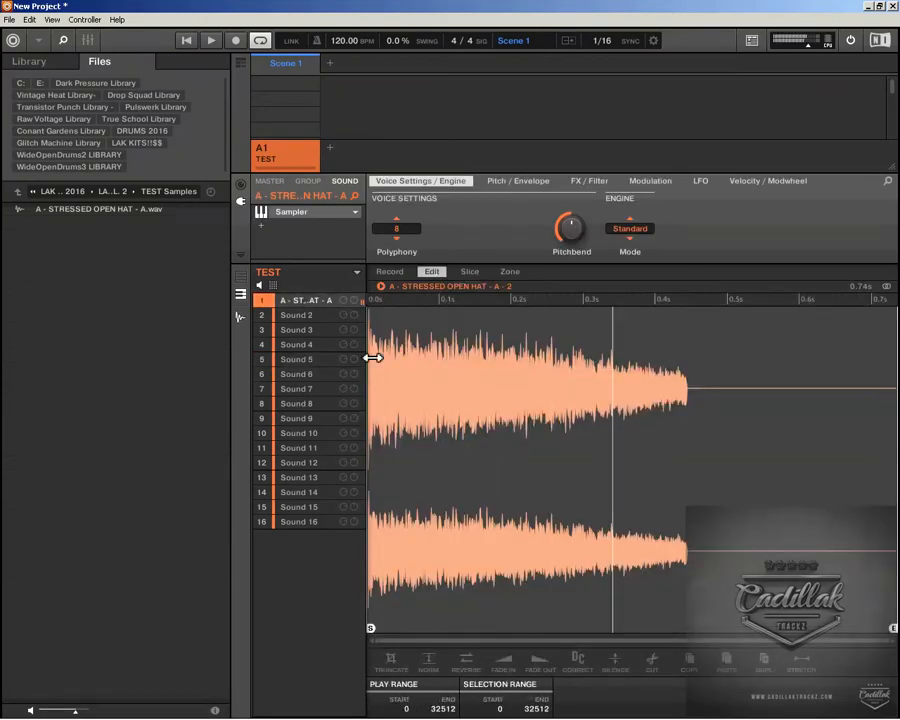
pyautogui.click(465, 660)
pyautogui.click(503, 660)
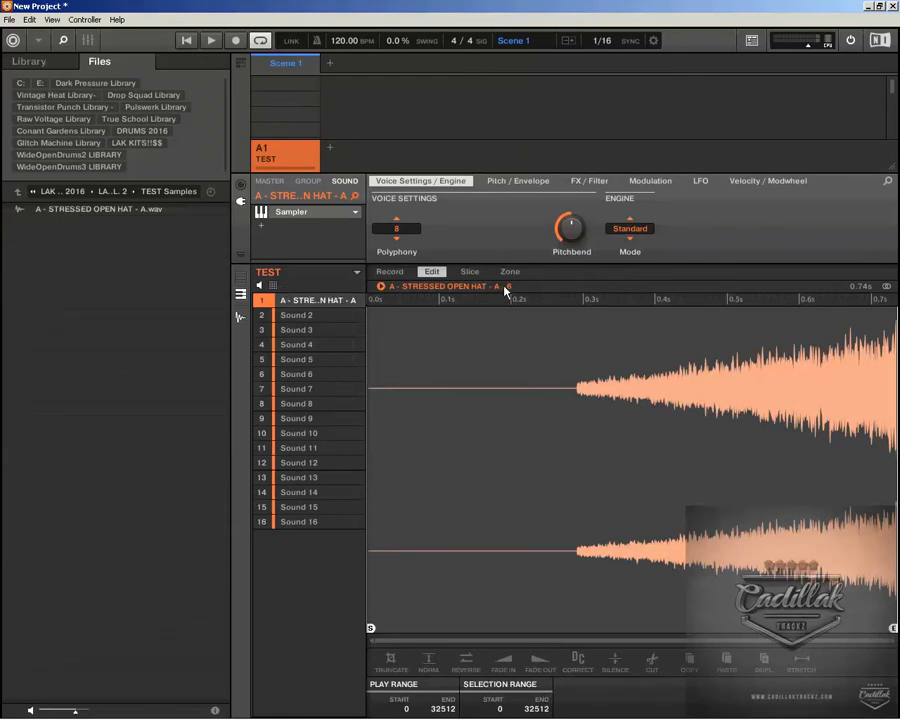
# Check the TEST Samples folder in Windows Explorer for additional open hat files, and close the folder window.
pyautogui.moveTo(62, 700)
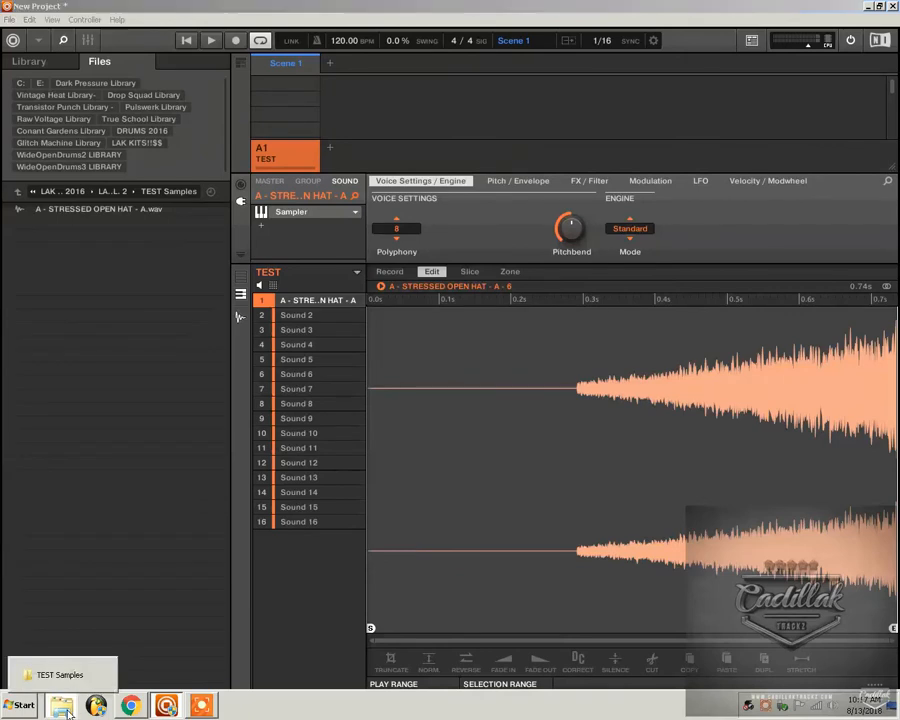
pyautogui.click(62, 670)
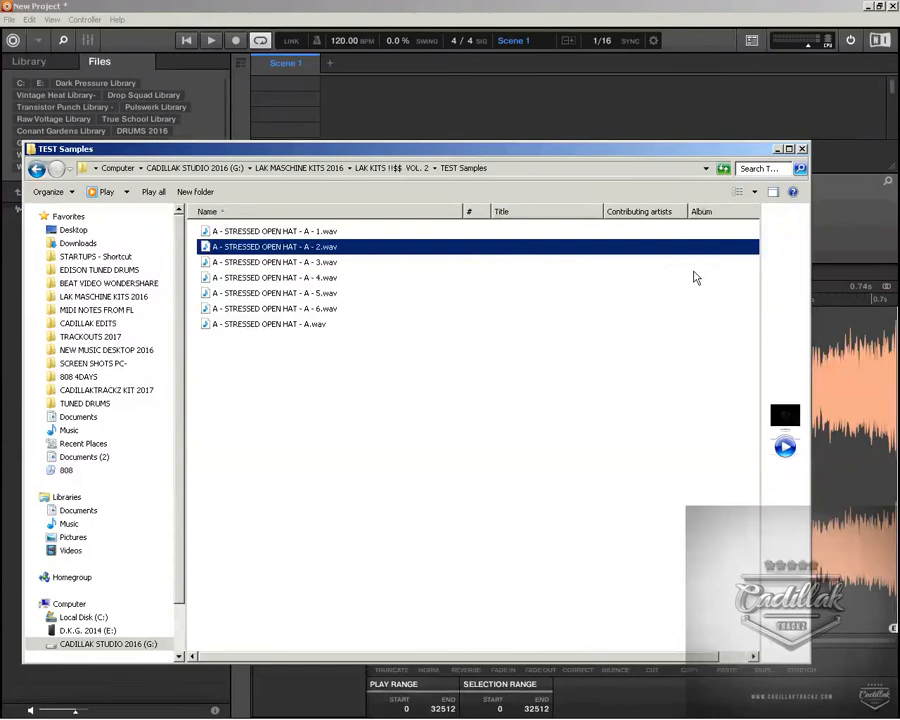
pyautogui.click(802, 150)
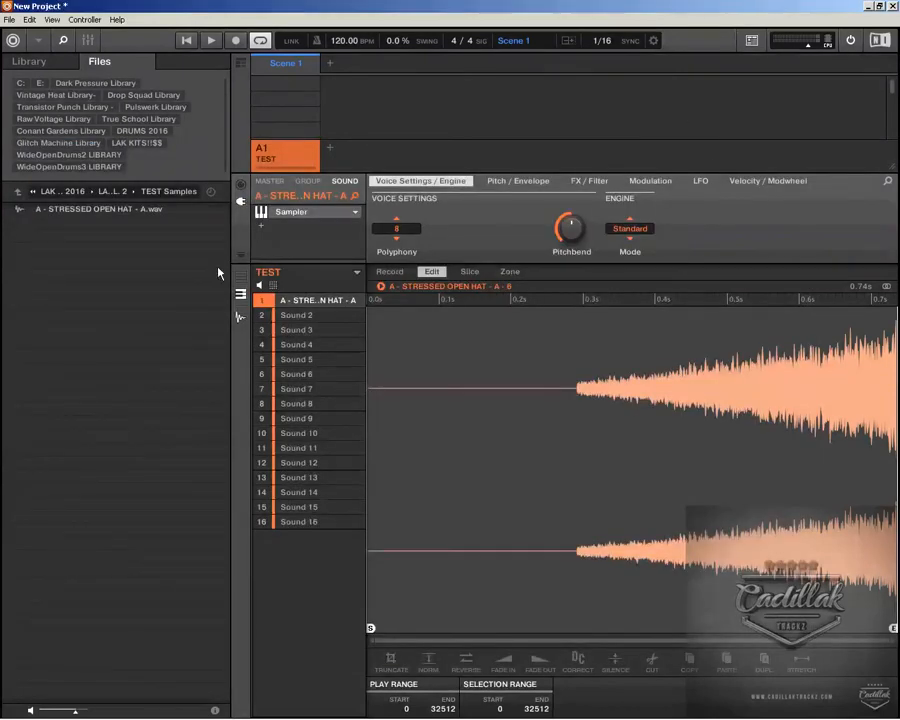